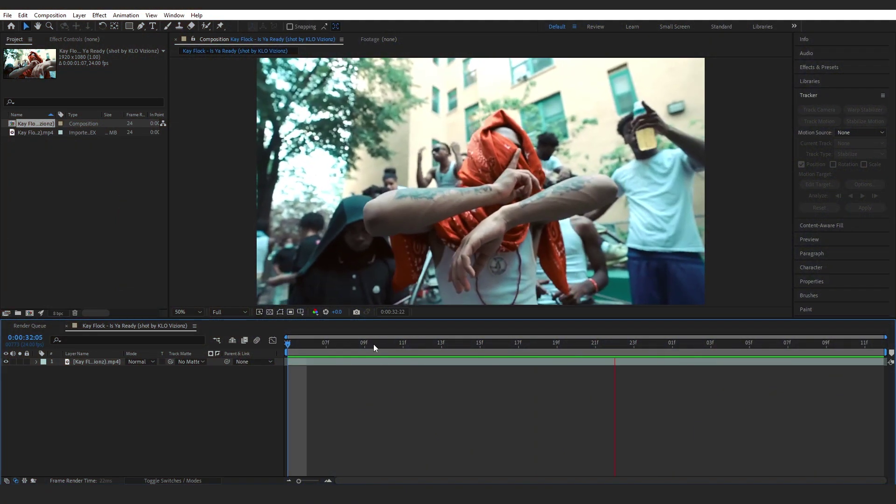
# Cut out the man in the red bandana from the clip with the Roto Brush at the clip's start.
pyautogui.press('space')
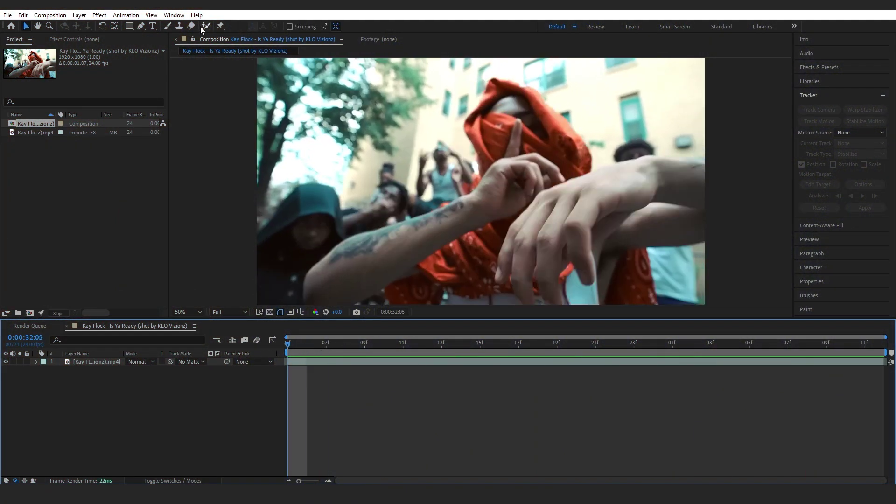
pyautogui.click(205, 26)
pyautogui.doubleClick(458, 258)
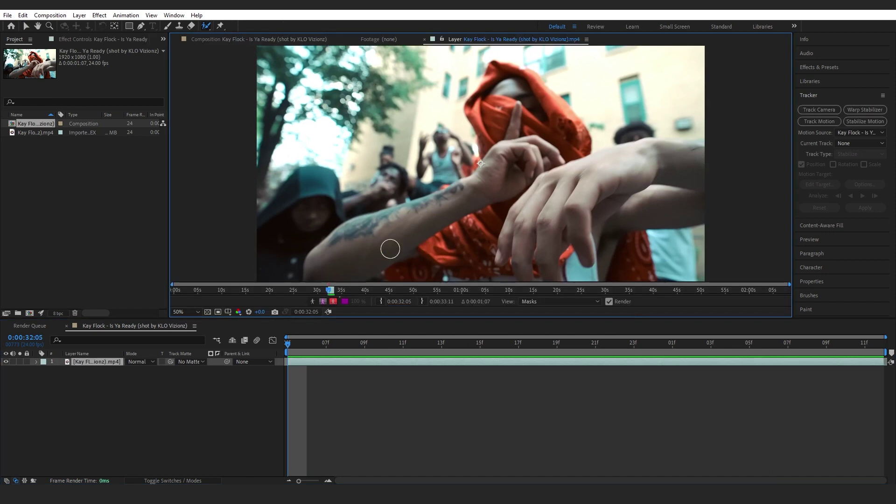
pyautogui.moveTo(402, 252); pyautogui.dragTo(385, 188)
pyautogui.moveTo(324, 224); pyautogui.dragTo(640, 121)
pyautogui.scroll(1, 420, 242)
pyautogui.moveTo(420, 242)
pyautogui.mouseDown()
pyautogui.moveTo(439, 180)
pyautogui.moveTo(412, 172)
pyautogui.mouseUp()
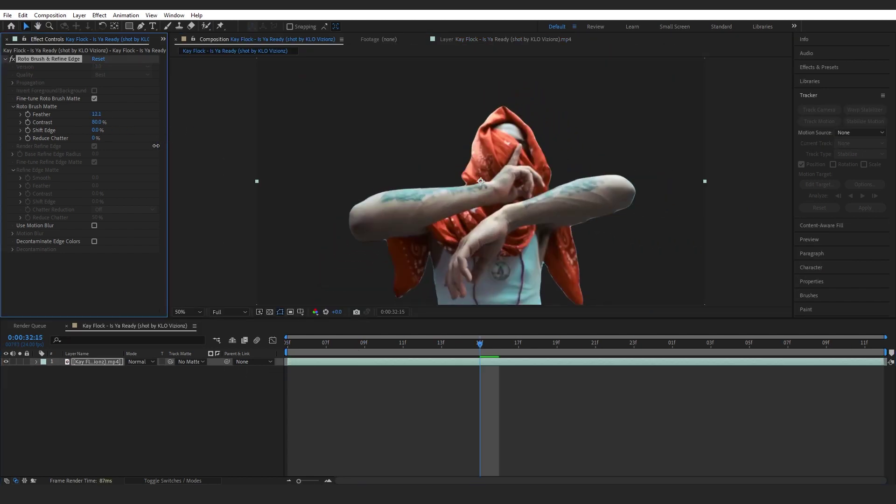
# Duplicate the cut-out layer and remove the Roto Brush & Refine Edge effect from the lower copy, checking it by toggling its visibility.
pyautogui.click(97, 363)
pyautogui.hotkey('ctrl', 'd')
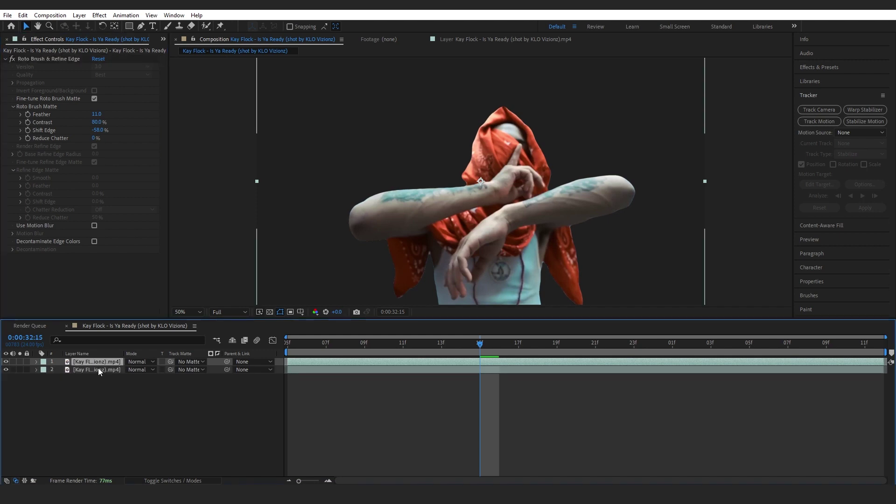
pyautogui.click(98, 368)
pyautogui.click(33, 60)
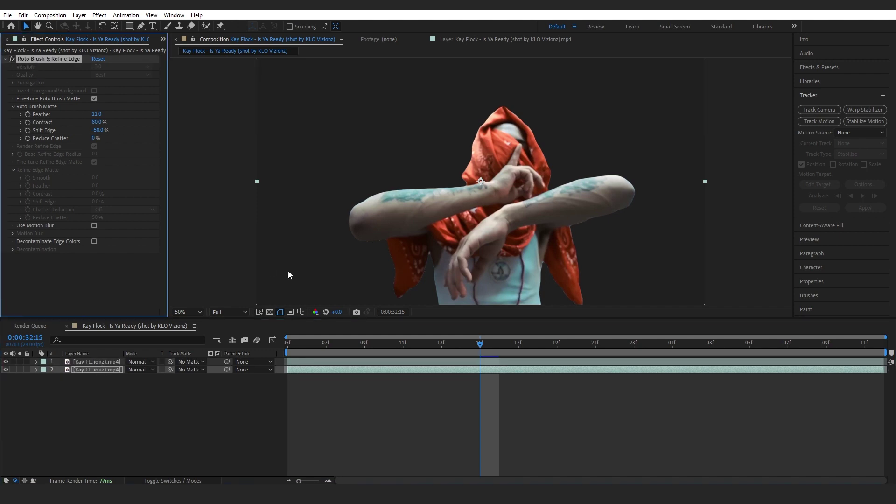
pyautogui.press('Delete')
pyautogui.moveTo(465, 343); pyautogui.dragTo(287, 344)
pyautogui.click(7, 369)
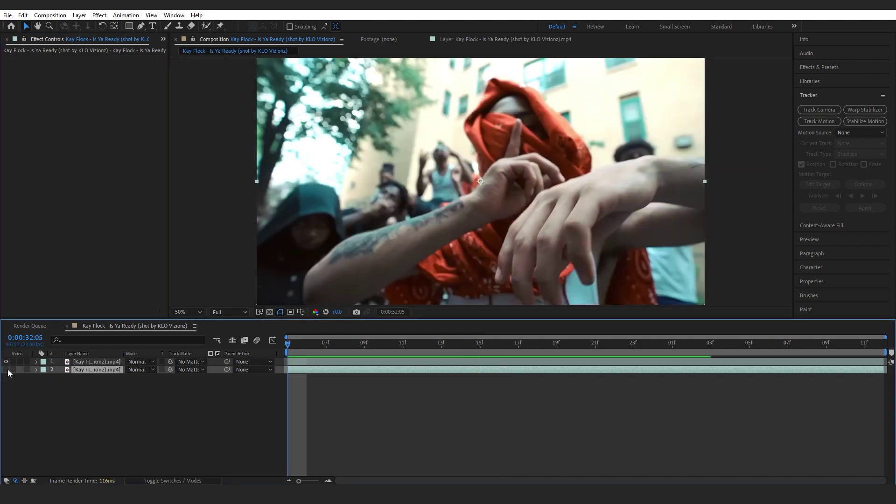
pyautogui.click(7, 368)
# Apply Wave Warp to the lower layer with Wave Height 44 and Wave Width 102.
pyautogui.hotkey('ctrl', 'space')
pyautogui.write('wave')
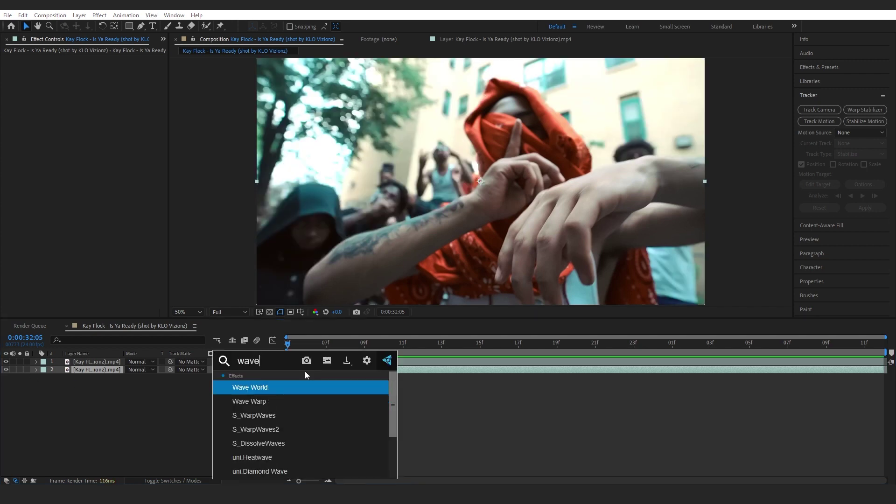
pyautogui.press('Down')
pyautogui.press('Return')
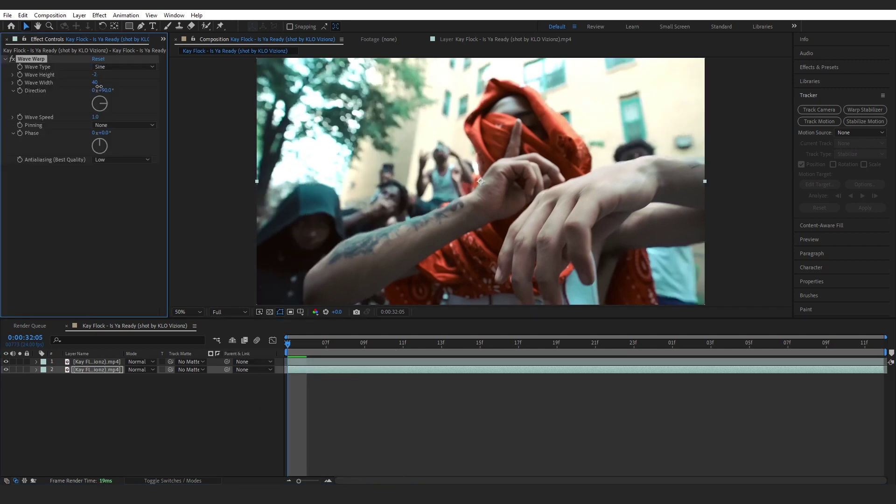
pyautogui.moveTo(130, 86); pyautogui.dragTo(162, 106)
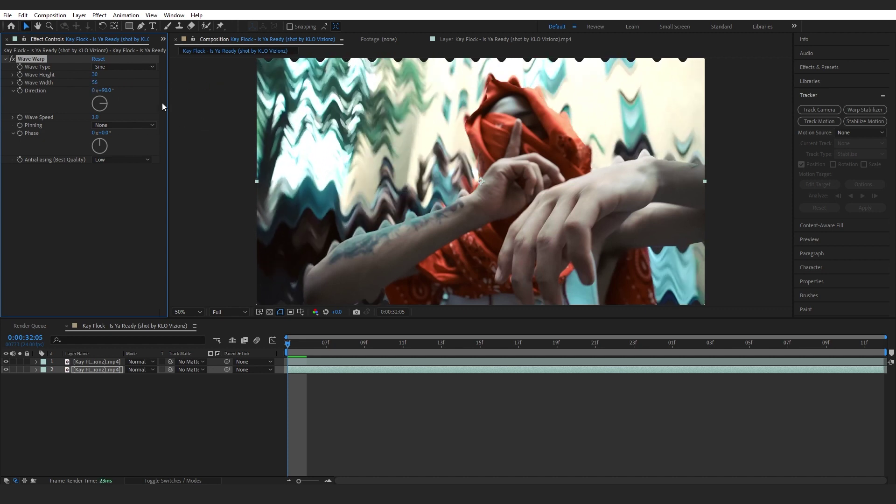
pyautogui.moveTo(98, 75); pyautogui.dragTo(99, 121)
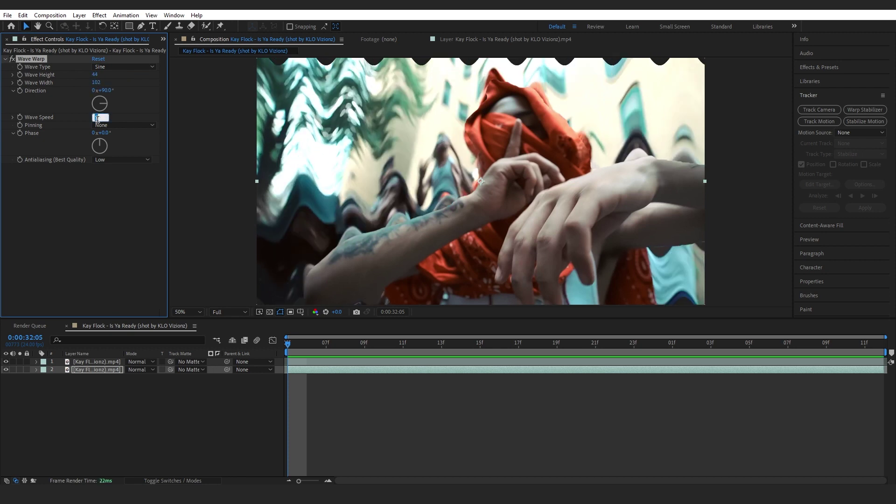
# Keyframe Wave Height and Wave Width at the clip's start and reduce both at an end keyframe around 0:00:33:10.
pyautogui.click(21, 75)
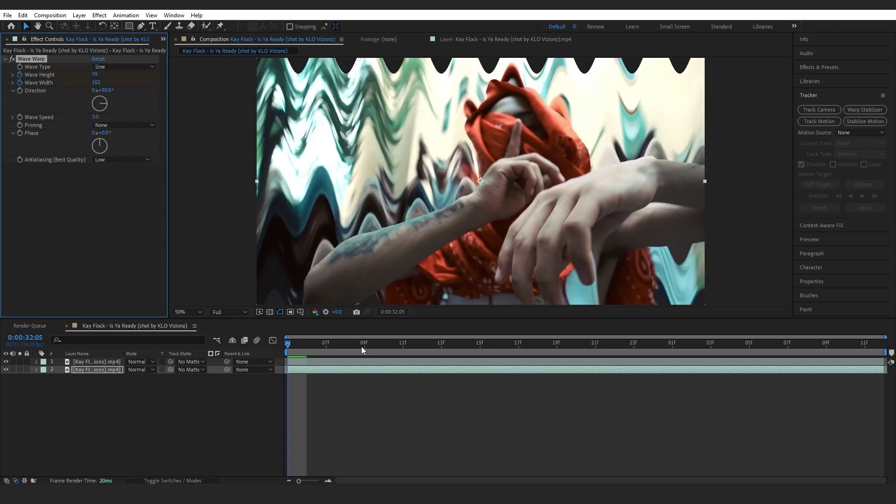
pyautogui.press('u')
pyautogui.press('space')
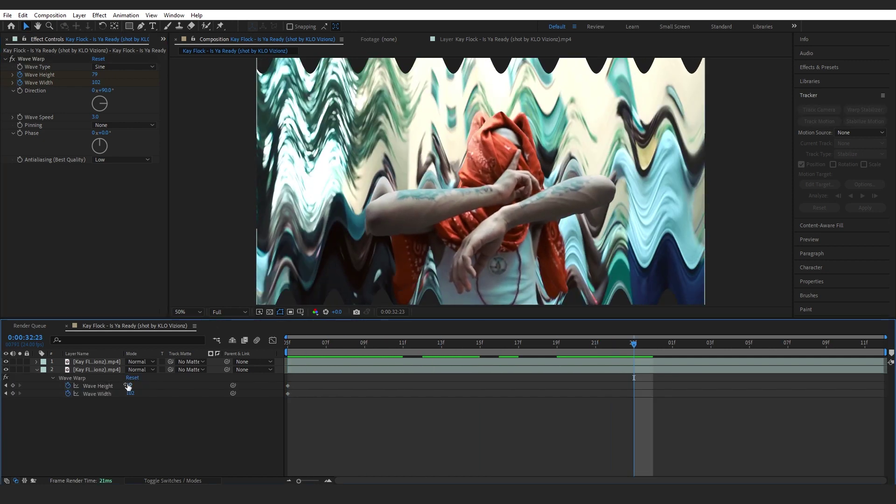
pyautogui.moveTo(131, 393); pyautogui.dragTo(473, 406)
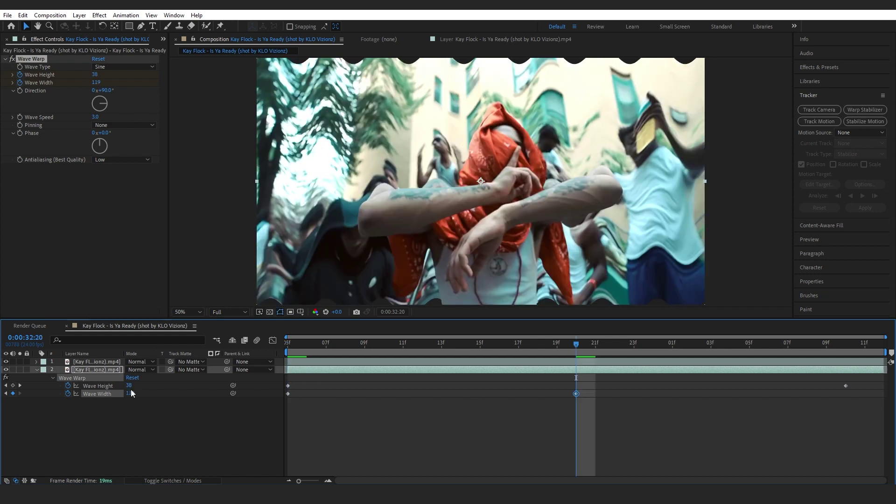
pyautogui.moveTo(131, 393); pyautogui.dragTo(25, 415)
pyautogui.moveTo(576, 394); pyautogui.dragTo(836, 396)
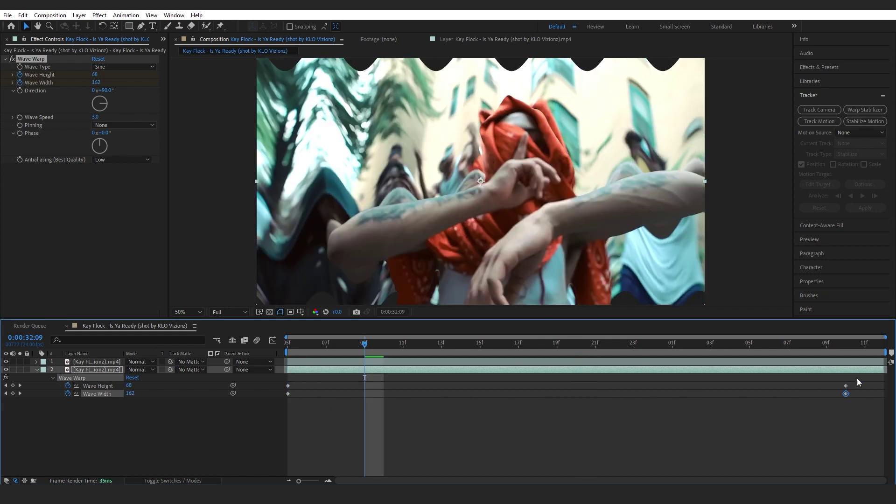
# Ease all Wave Warp keyframes, raise the starting Wave Height to 149, and shape both value curves to fall off quickly at first.
pyautogui.moveTo(857, 378); pyautogui.dragTo(177, 417)
pyautogui.press('j')
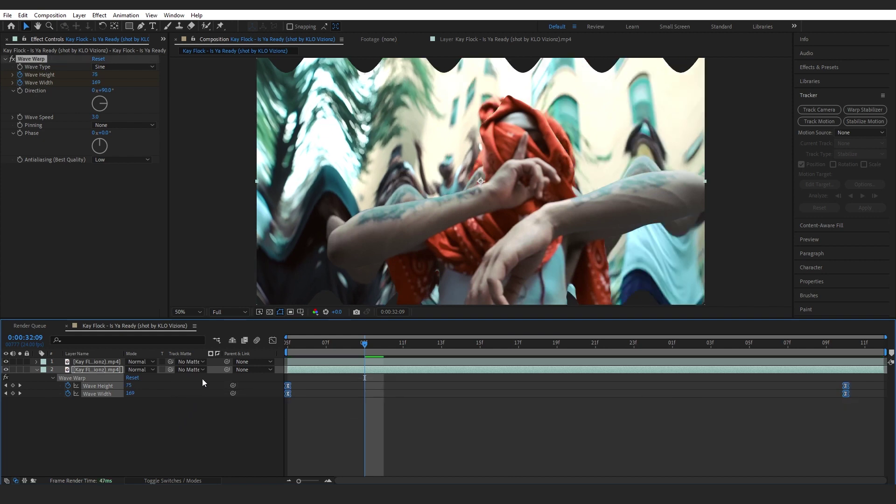
pyautogui.click(273, 340)
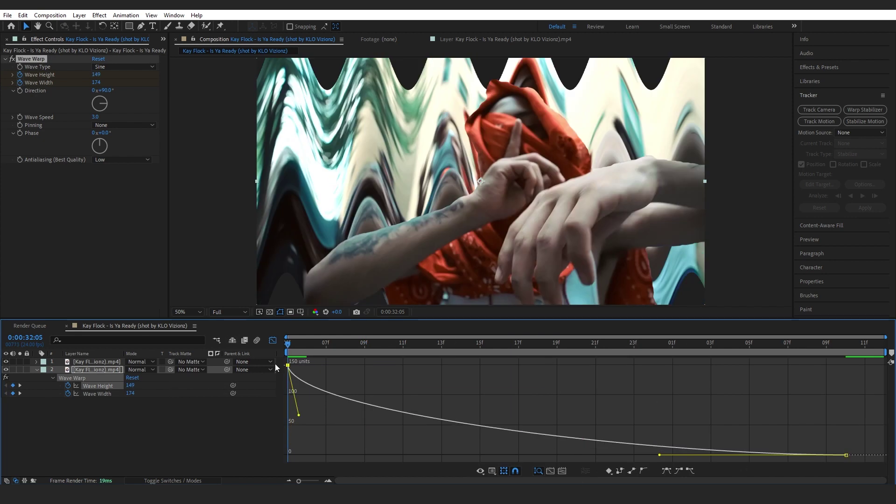
pyautogui.click(277, 343)
pyautogui.click(287, 394)
pyautogui.click(272, 341)
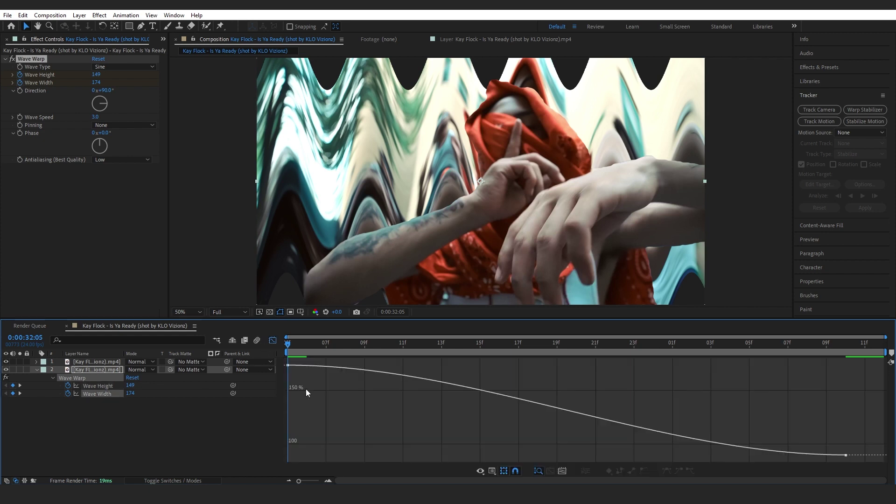
pyautogui.moveTo(475, 366); pyautogui.dragTo(316, 436)
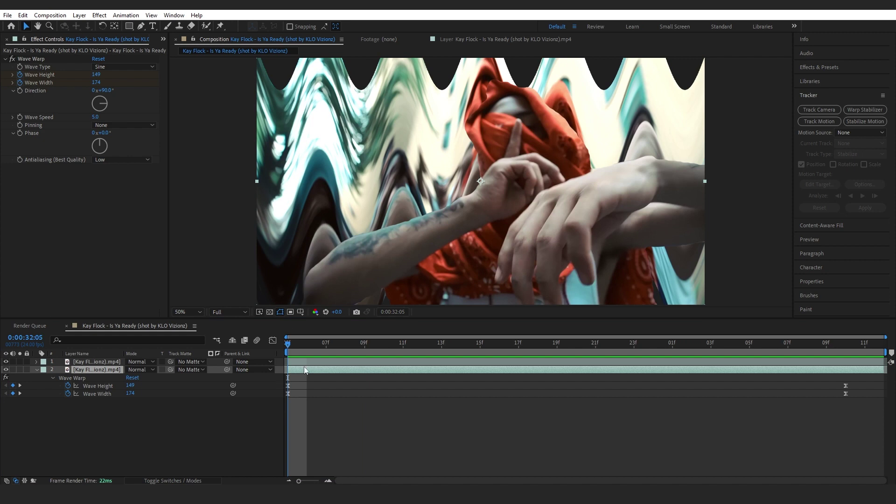
# Add Motion Tile above Wave Warp on the lower layer, with Output Width and Height 200 and Mirror Edges enabled.
pyautogui.hotkey('ctrl', 'space')
pyautogui.write('moti')
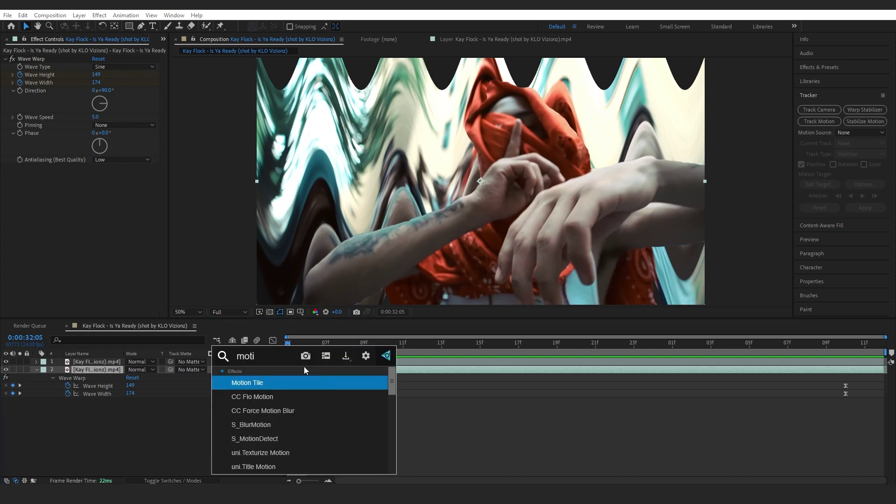
pyautogui.press('Return')
pyautogui.write('200')
pyautogui.press('Return')
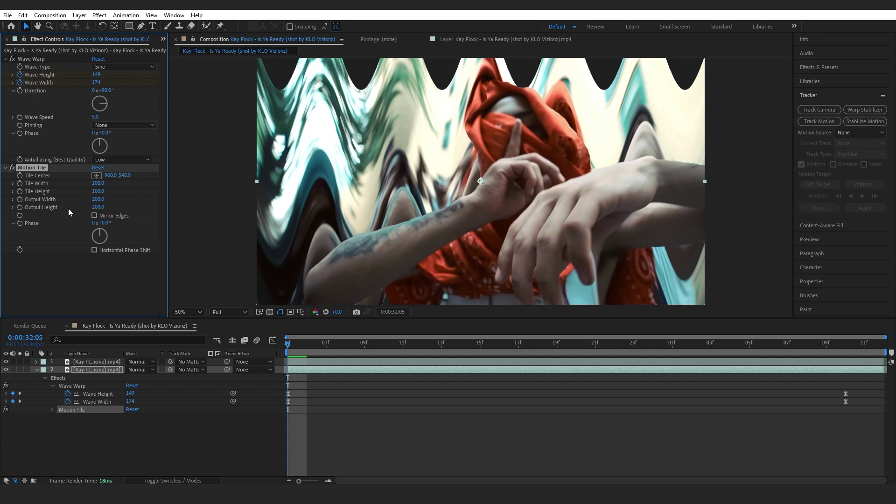
pyautogui.click(95, 215)
pyautogui.moveTo(33, 167); pyautogui.dragTo(36, 58)
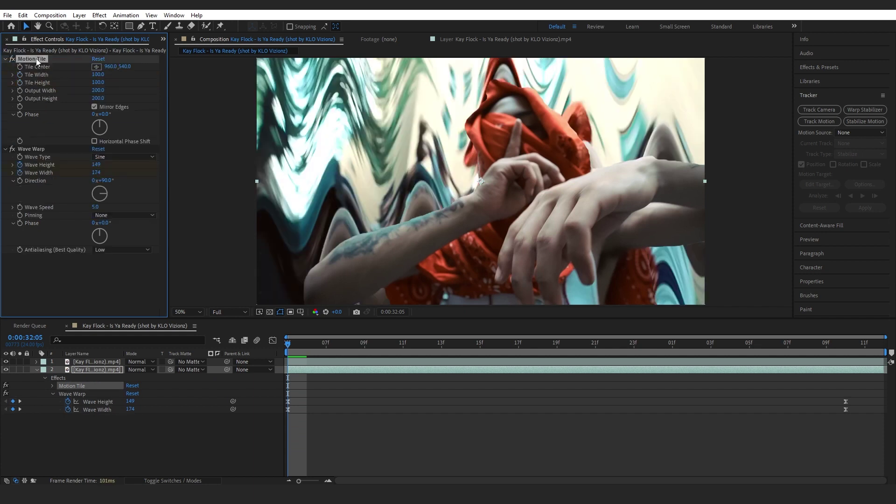
# Add Turbulent Displace between Motion Tile and Wave Warp, with its Amount set to 190.
pyautogui.hotkey('ctrl', 'space')
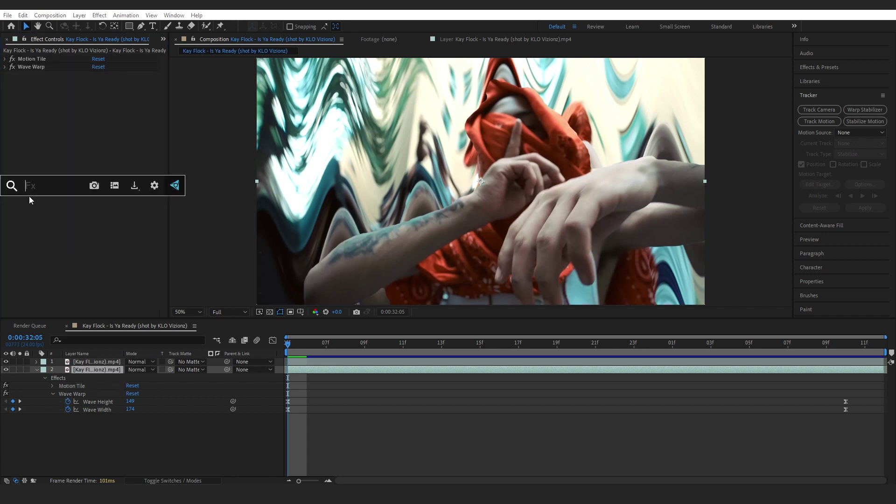
pyautogui.write('turb')
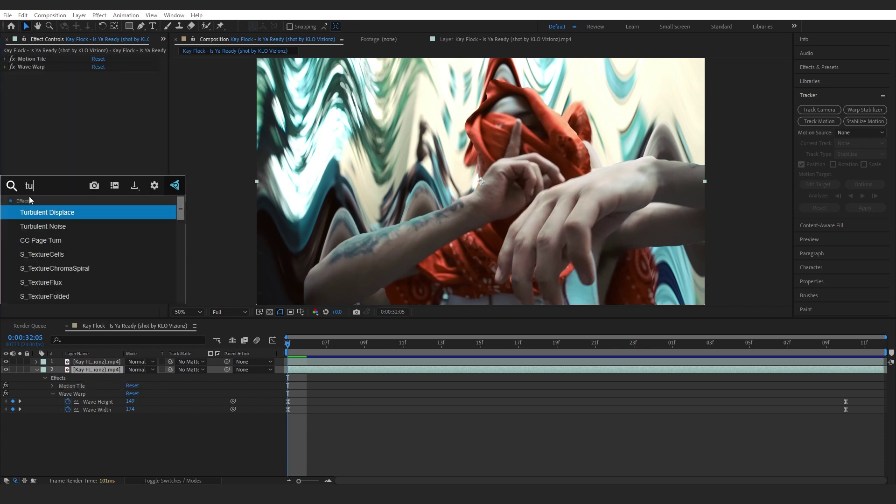
pyautogui.press('Return')
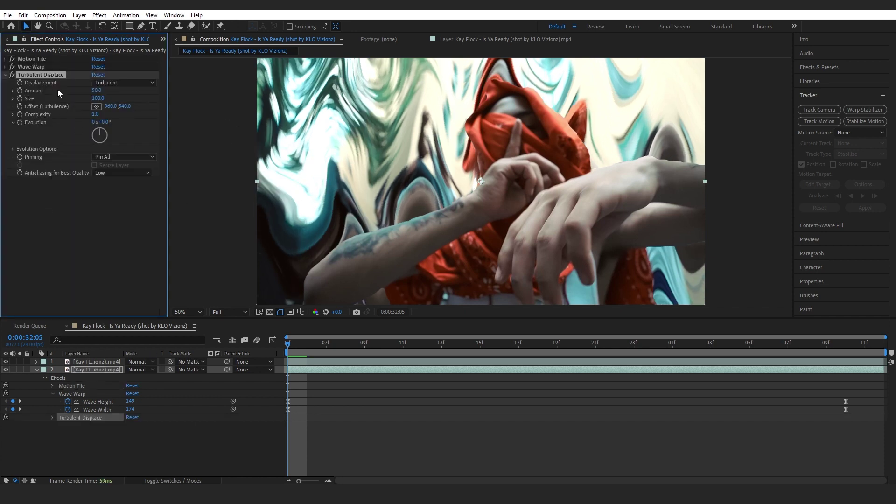
pyautogui.moveTo(48, 74); pyautogui.dragTo(48, 62)
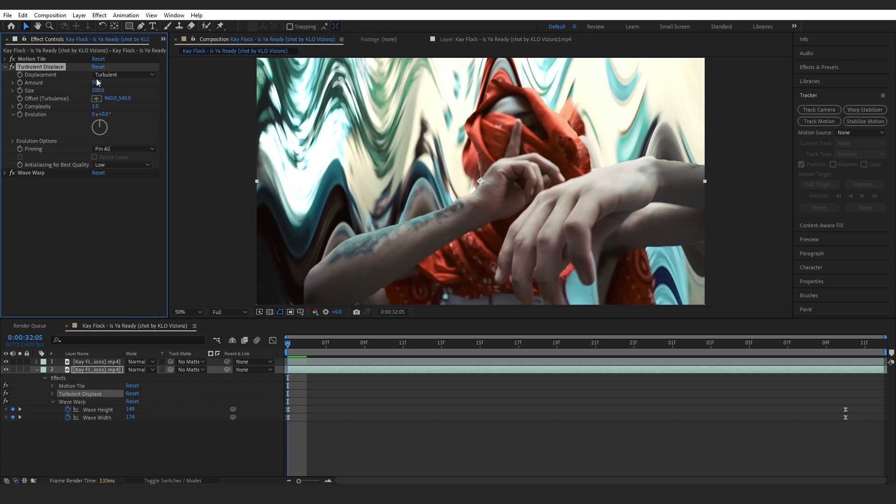
pyautogui.moveTo(110, 83); pyautogui.dragTo(154, 91)
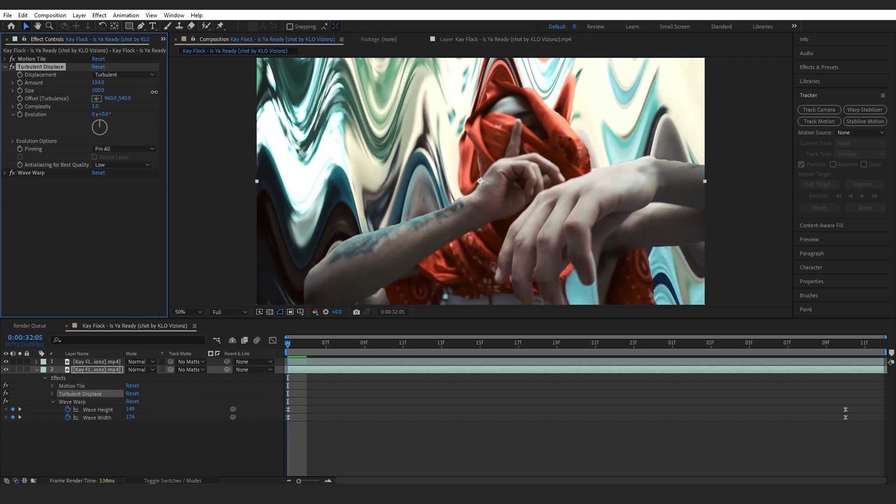
pyautogui.moveTo(100, 83); pyautogui.dragTo(126, 95)
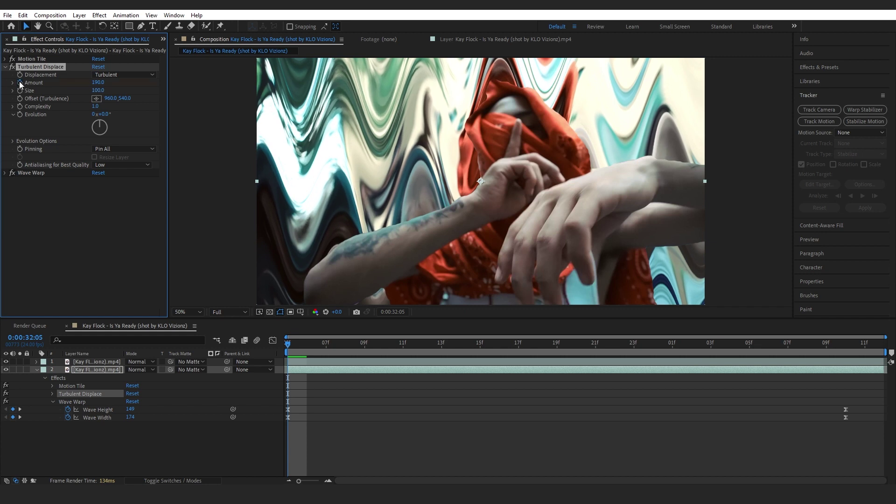
# Keyframe Turbulent Displace's Amount and Size from the clip's start to 0:00:33:05, starting from 190 and 125.
pyautogui.click(20, 90)
pyautogui.press('u')
pyautogui.moveTo(315, 345); pyautogui.dragTo(472, 378)
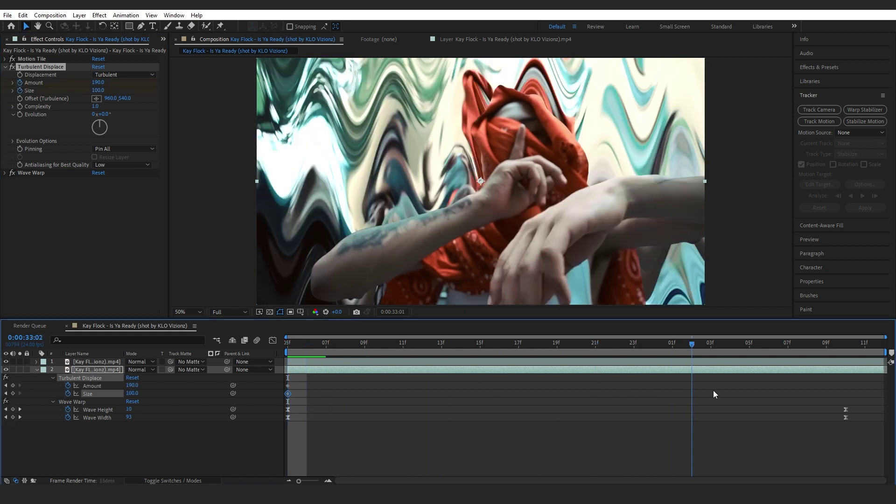
pyautogui.click(99, 83)
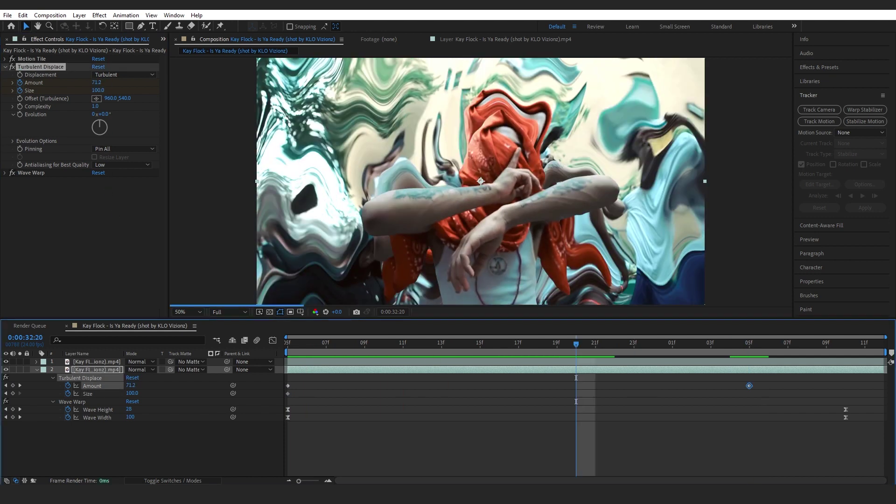
pyautogui.click(749, 345)
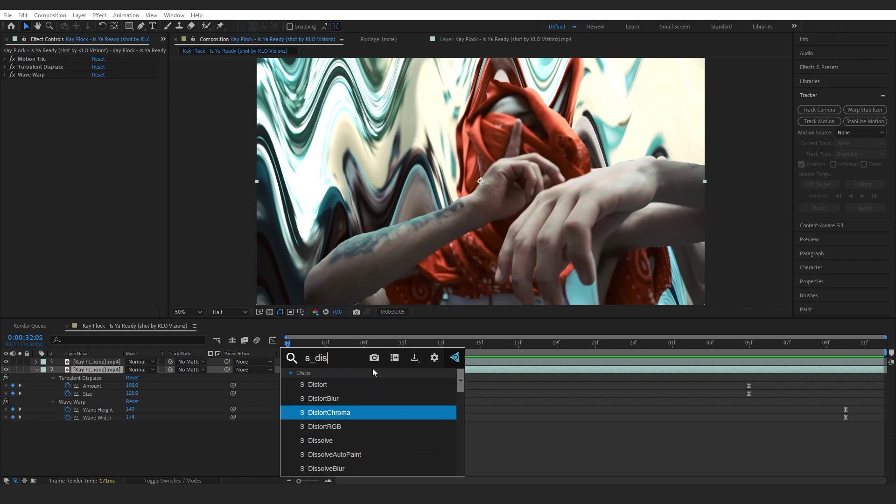
# Add S_DistortChroma to the lower layer with Blur Lens 30, and keyframe its Amount down to 0 at 0:00:33:00.
pyautogui.press('Return')
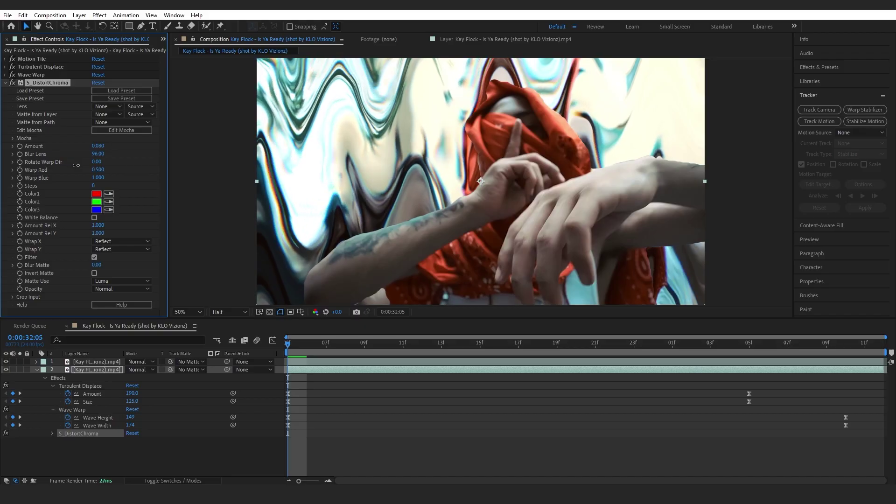
pyautogui.moveTo(76, 165); pyautogui.dragTo(107, 168)
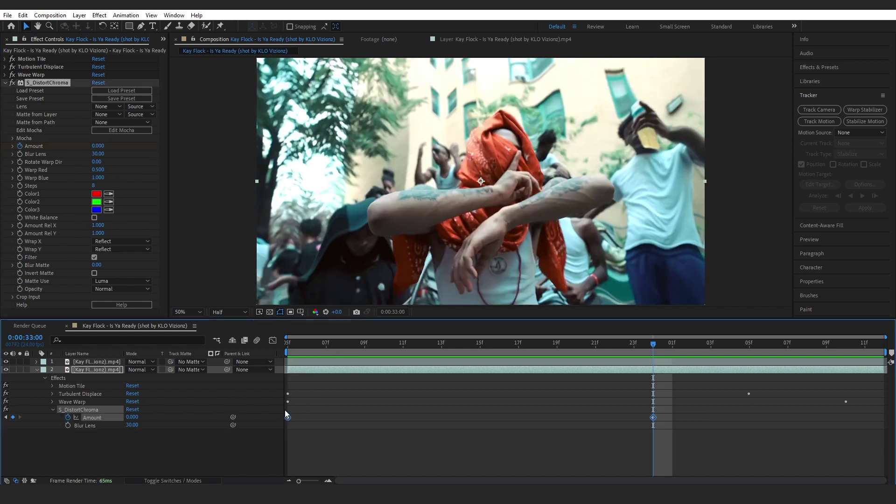
pyautogui.moveTo(316, 339); pyautogui.dragTo(258, 363)
pyautogui.press('space')
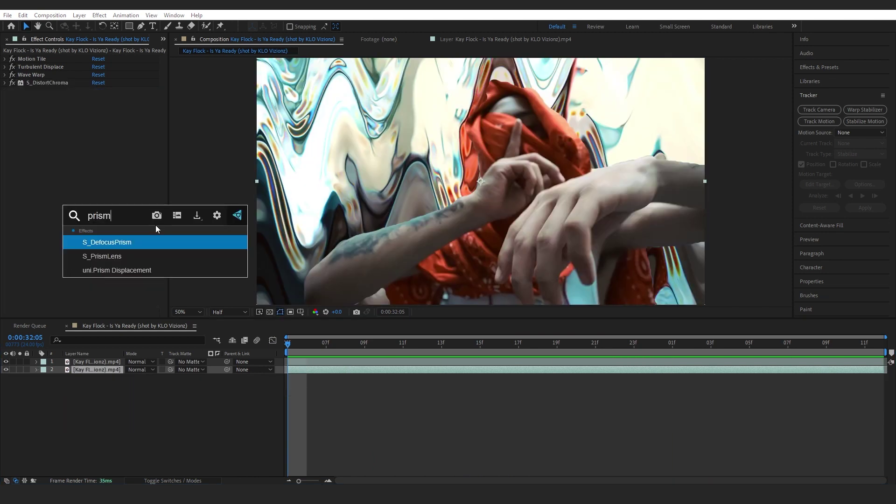
# Add uni.Prism Displacement to the lower layer with Glass Refraction 0.50, Refractive Index 1.19 and Soften Displacement Map 30.
pyautogui.click(180, 265)
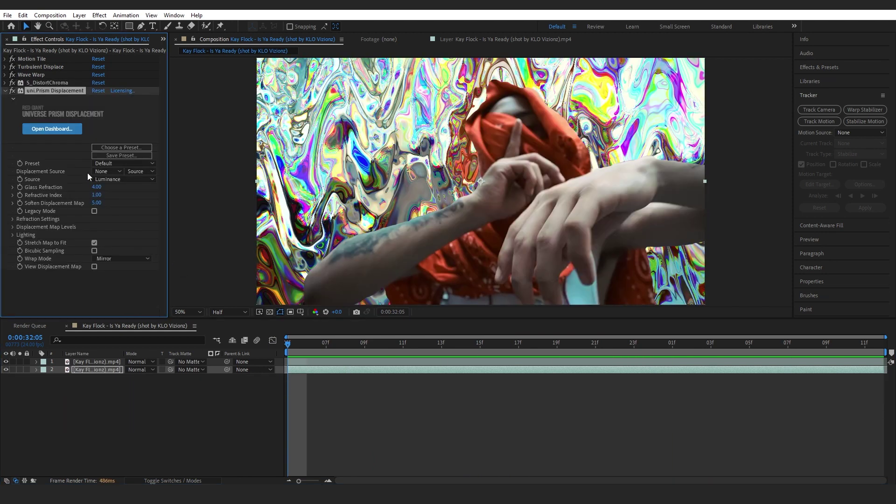
pyautogui.moveTo(97, 188); pyautogui.dragTo(115, 211)
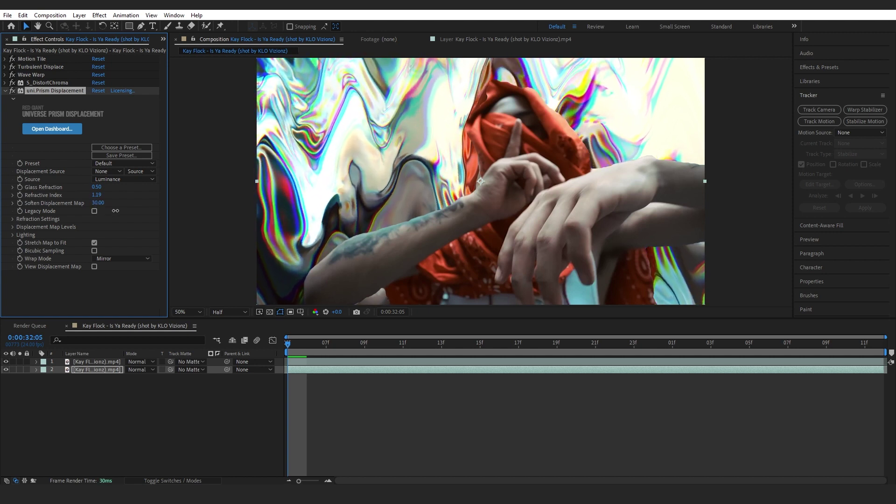
# Move uni.Prism Displacement above Wave Warp and keyframe its Glass Refraction from -0.40 at the clip's start to 0 at 0:00:33:03.
pyautogui.moveTo(55, 91); pyautogui.dragTo(52, 71)
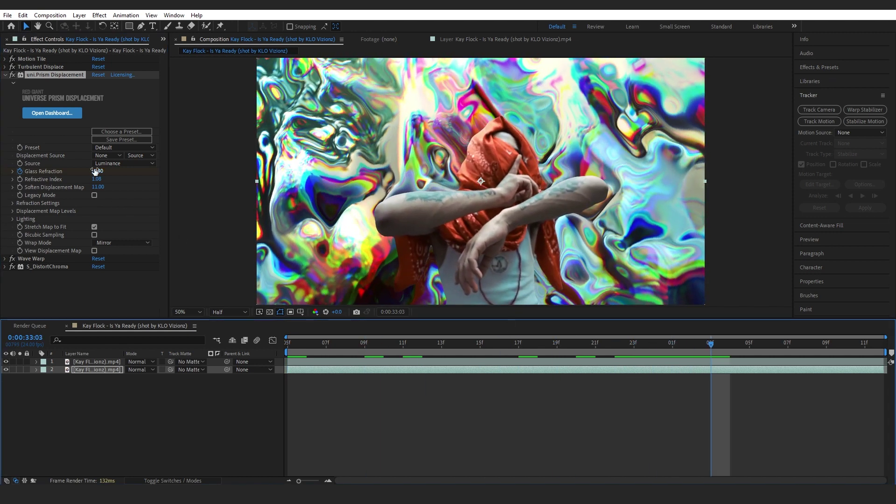
pyautogui.press('Return')
pyautogui.press('u')
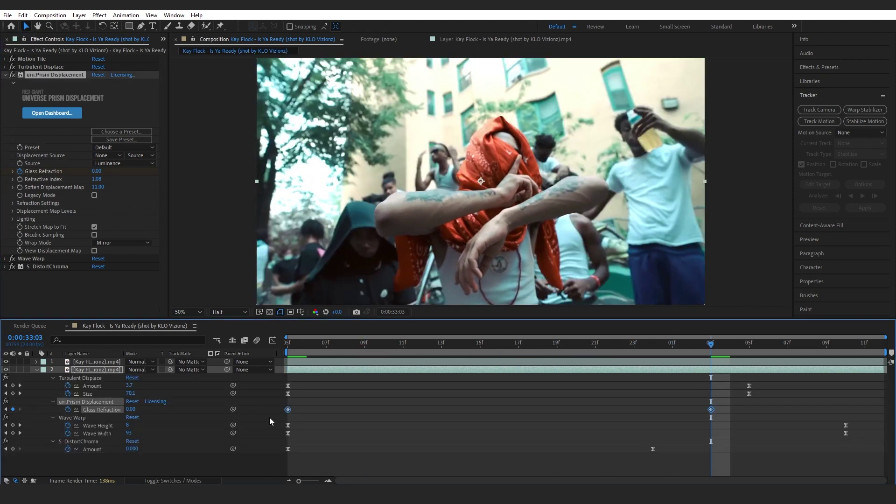
# Easy-ease the Glass Refraction keyframes and reshape their value curve so the change is fastest at the start.
pyautogui.moveTo(707, 349); pyautogui.dragTo(264, 357)
pyautogui.press('space')
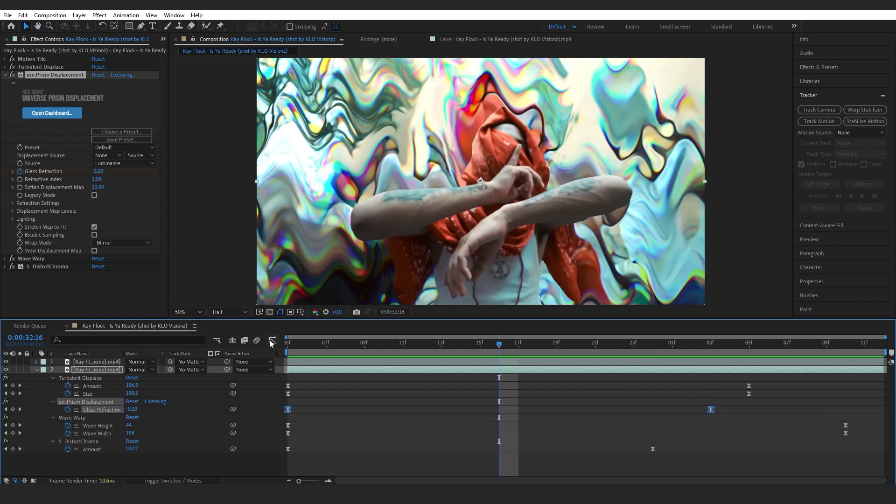
pyautogui.click(273, 341)
pyautogui.click(294, 457)
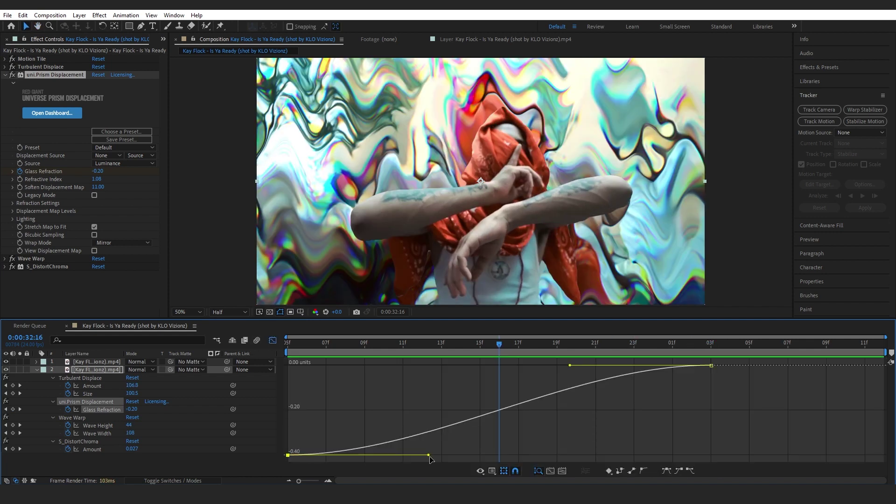
pyautogui.moveTo(429, 455); pyautogui.dragTo(340, 397)
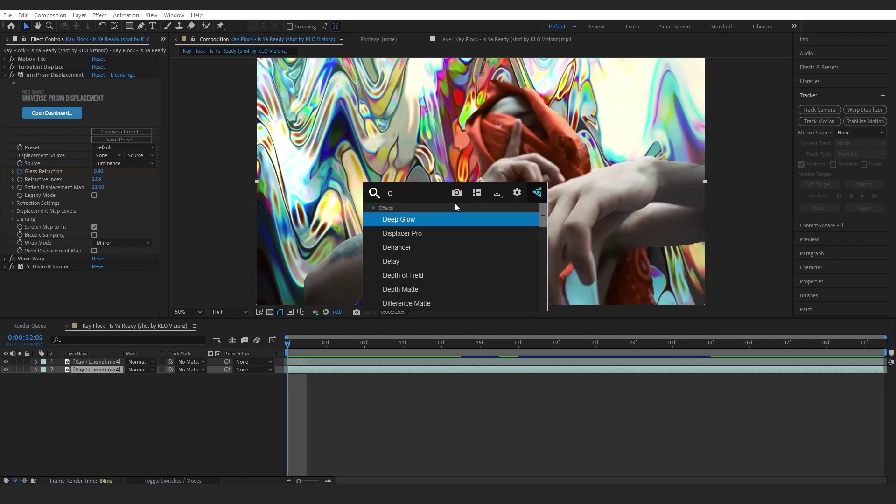
# Add Displacer Pro to the lower layer with Edge Behavior set to Mirror Repeat.
pyautogui.write('ispl')
pyautogui.press('Return')
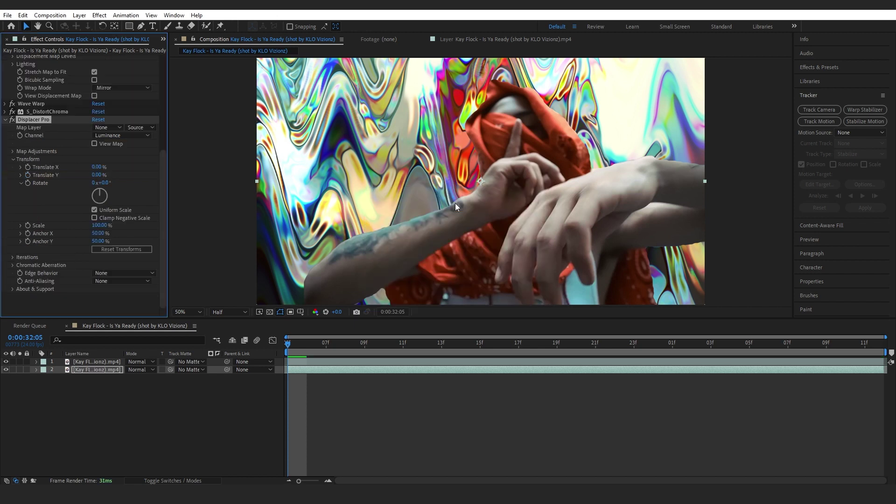
pyautogui.moveTo(104, 176); pyautogui.dragTo(118, 217)
pyautogui.click(119, 275)
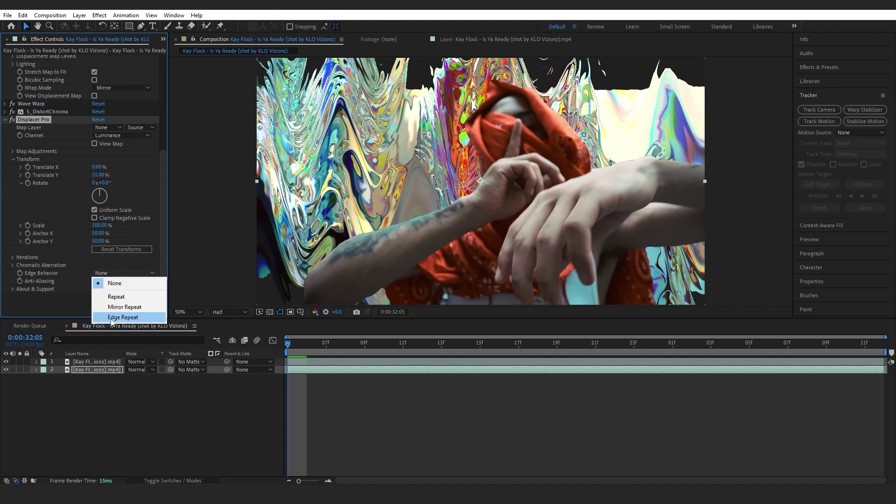
pyautogui.click(113, 307)
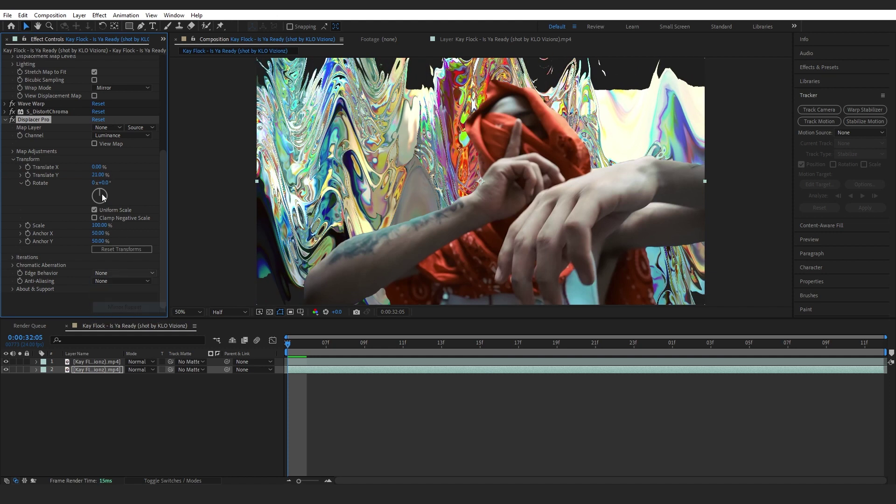
# Keyframe Displacer Pro's Translate Y from 43% at the clip's start to 0% at 0:00:33:04.
pyautogui.moveTo(98, 175); pyautogui.dragTo(54, 194)
pyautogui.moveTo(359, 347); pyautogui.dragTo(731, 364)
pyautogui.click(98, 175)
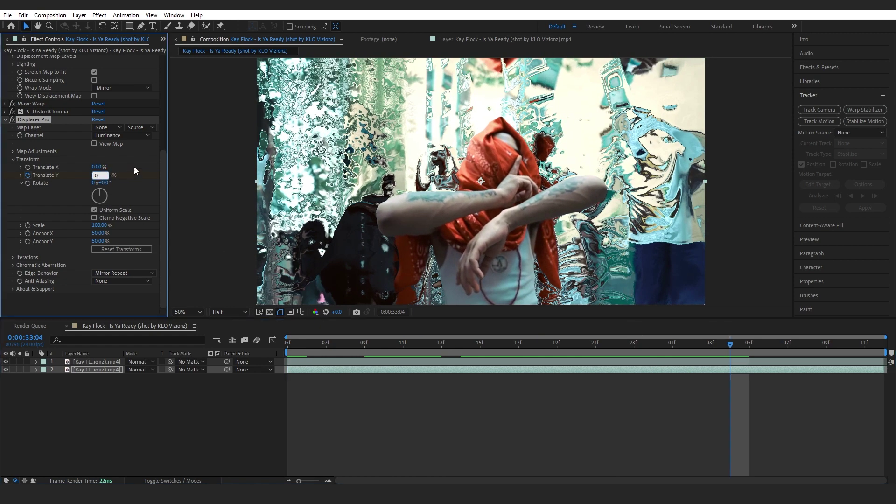
pyautogui.write('0')
pyautogui.press('Return')
# Easy-ease the Translate Y keyframes and reshape the value curve to fall steeply at first and level off smoothly.
pyautogui.press('u')
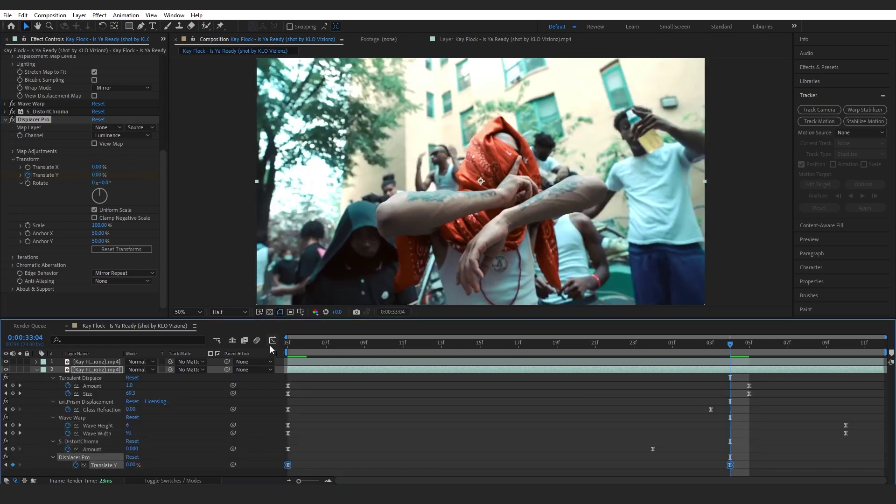
pyautogui.click(273, 340)
pyautogui.moveTo(473, 348); pyautogui.dragTo(250, 350)
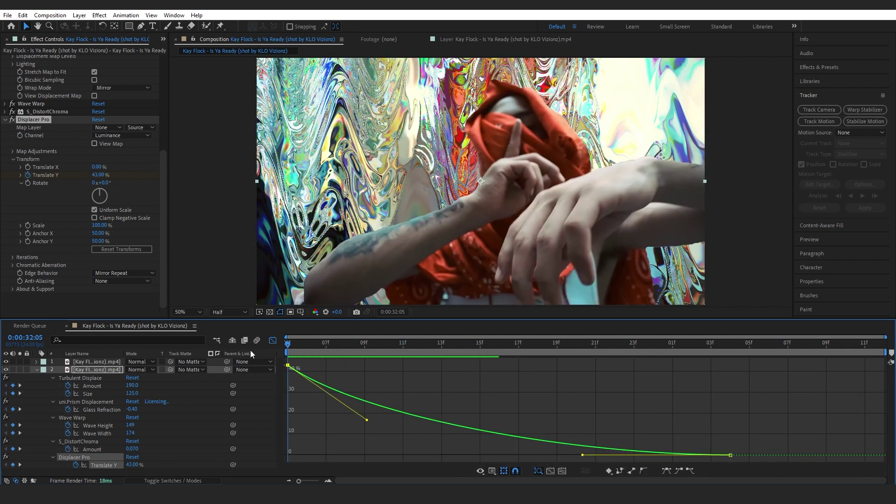
# Add Optics Compensation to the lower layer, placed between S_DistortChroma and Displacer Pro.
pyautogui.hotkey('ctrl', 'space')
pyautogui.write('optu')
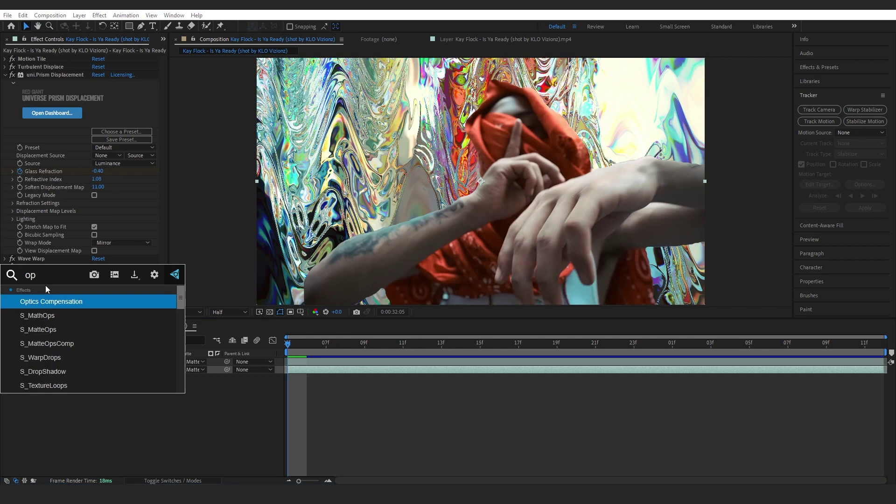
pyautogui.press('BackSpace')
pyautogui.press('Return')
pyautogui.click(42, 256)
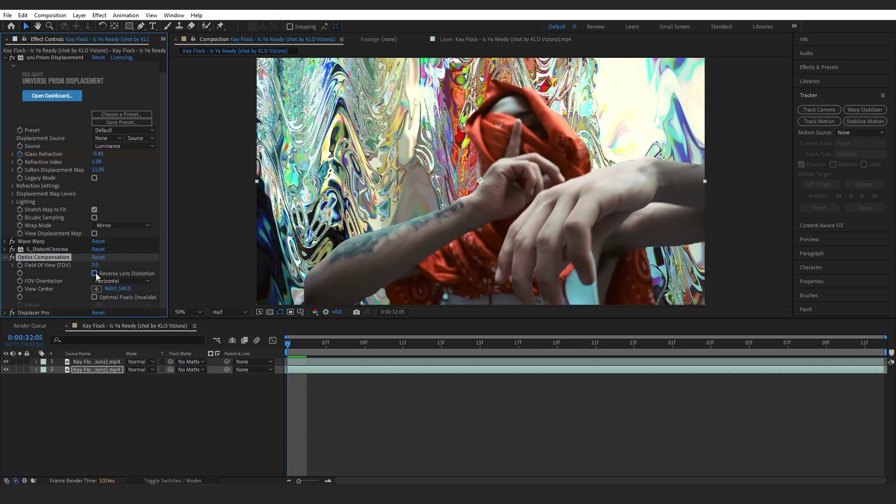
# Enable Reverse Lens Distortion and keyframe Field Of View from 106.3 at the clip's start to 0 at 0:00:33:02.
pyautogui.moveTo(95, 265); pyautogui.dragTo(145, 265)
pyautogui.click(96, 266)
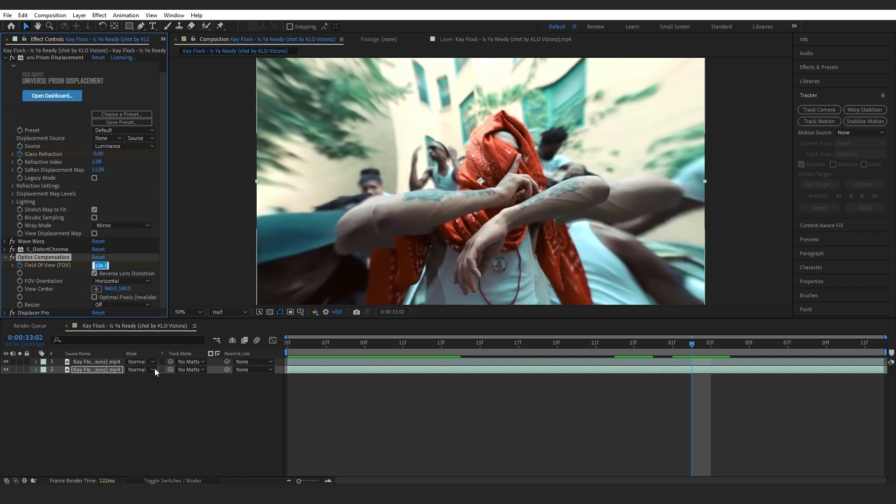
pyautogui.write('0')
pyautogui.click(228, 382)
# Easy-ease the Field Of View keyframes and reshape the value curve for a steep initial drop.
pyautogui.moveTo(711, 449); pyautogui.dragTo(265, 460)
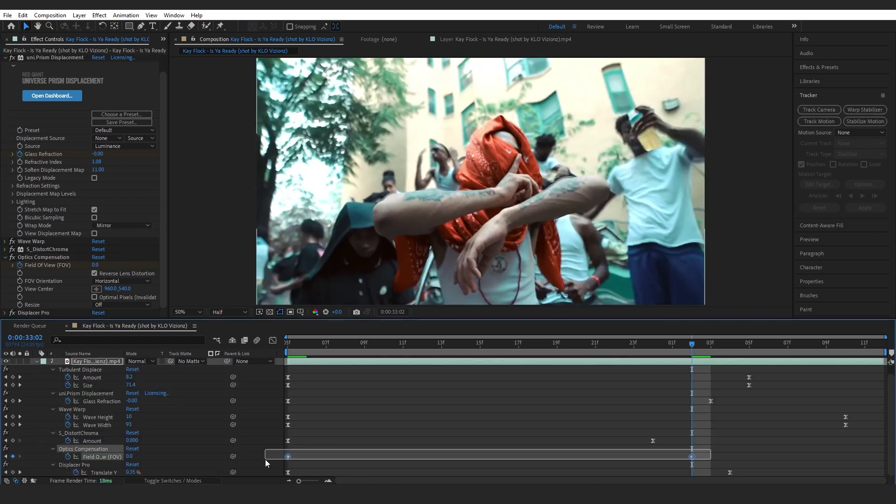
pyautogui.press('F9')
pyautogui.click(273, 341)
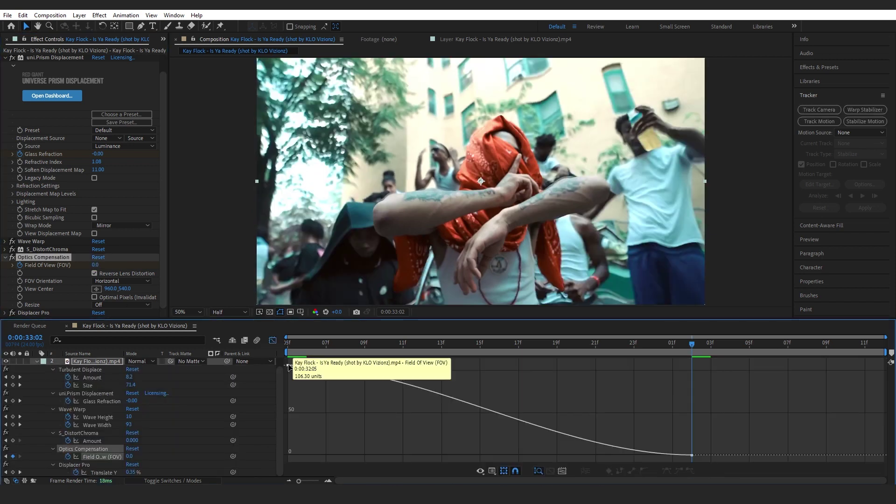
pyautogui.moveTo(423, 368); pyautogui.dragTo(293, 434)
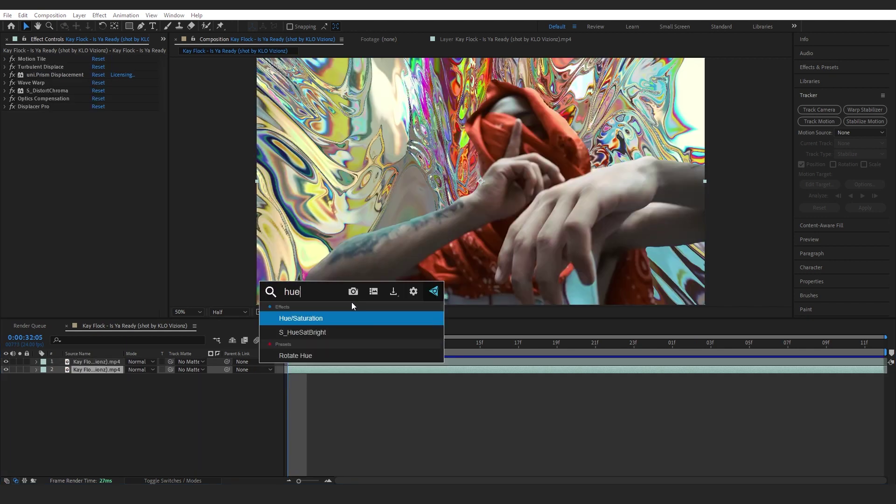
# Add Hue/Saturation to the lower layer and keyframe Master Saturation from 61 at the clip's start to 0 at 0:00:32:23.
pyautogui.press('Return')
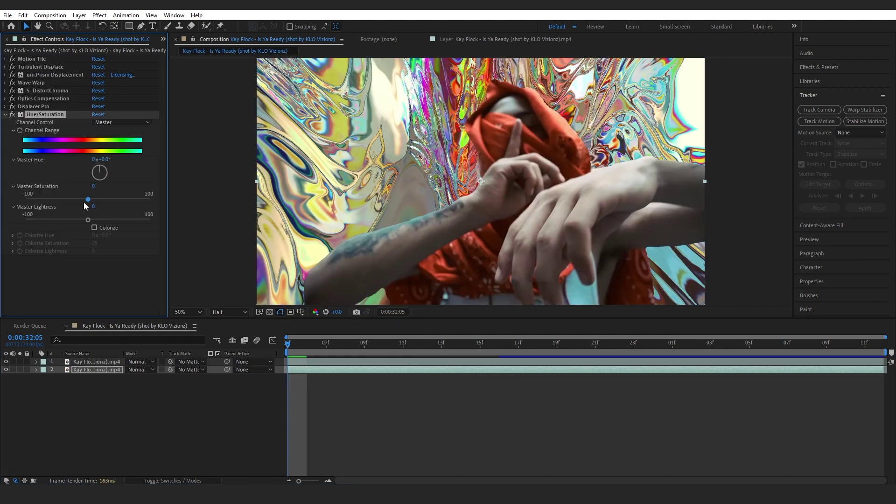
pyautogui.moveTo(89, 199); pyautogui.dragTo(125, 200)
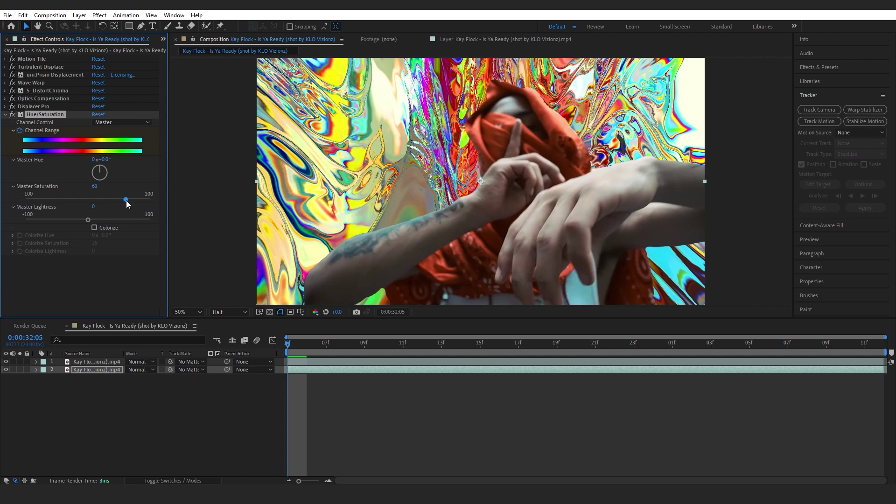
pyautogui.moveTo(442, 345); pyautogui.dragTo(627, 355)
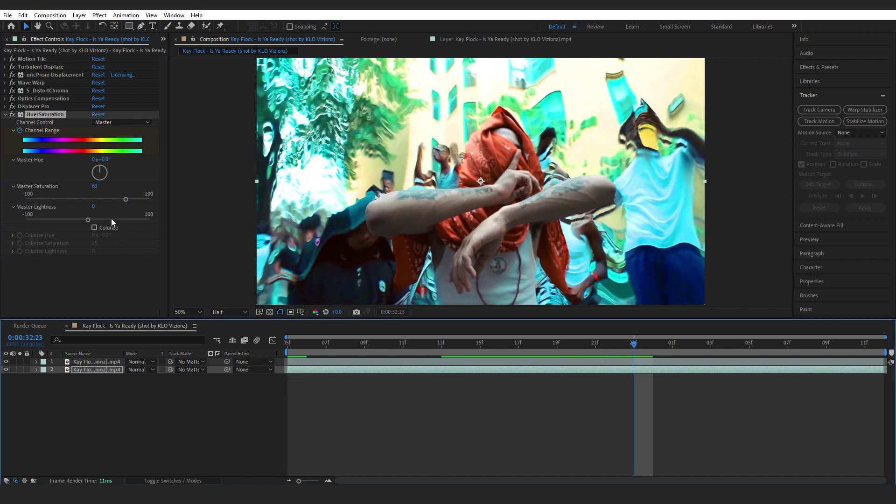
pyautogui.click(96, 186)
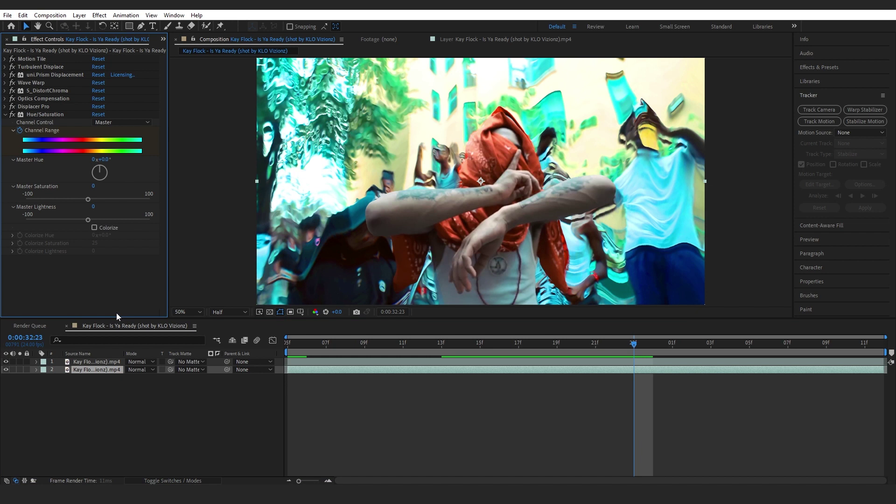
# Pre-compose the lower layer and add Deep Glow with Radius 221, Threshold 76%, Smooth Blending and keyframed Exposure.
pyautogui.click(470, 308)
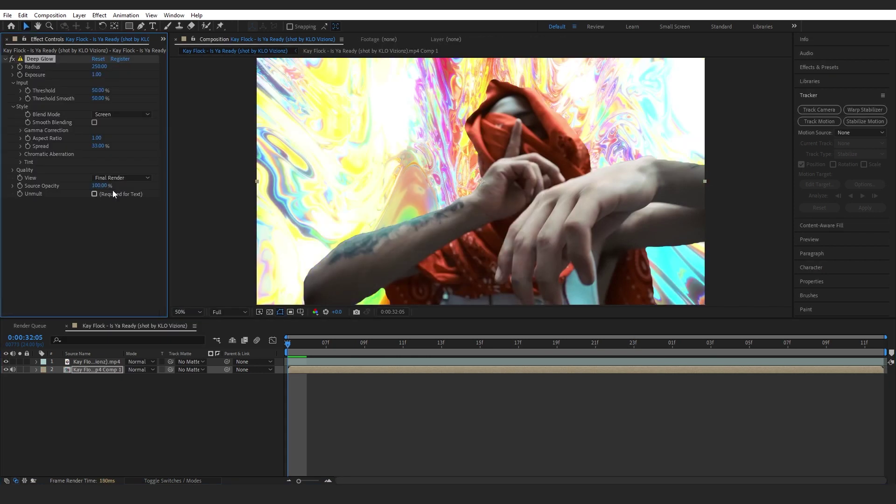
pyautogui.moveTo(99, 90); pyautogui.dragTo(94, 98)
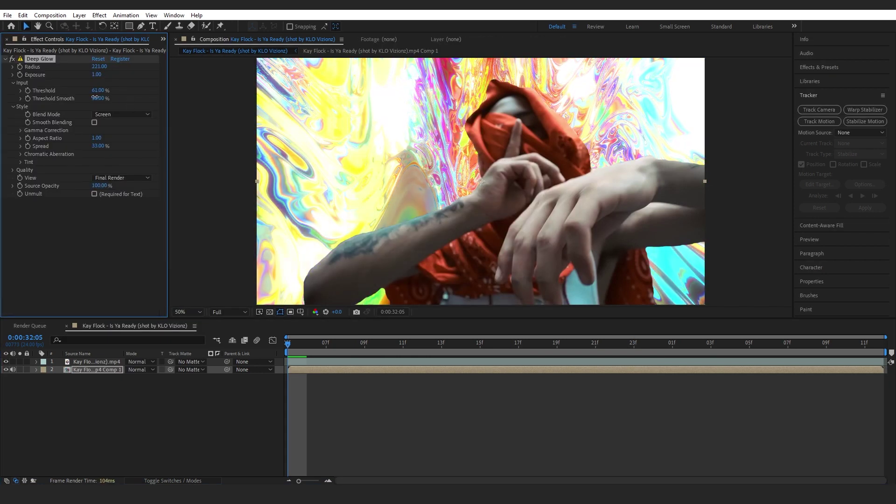
pyautogui.press('Return')
pyautogui.press('space')
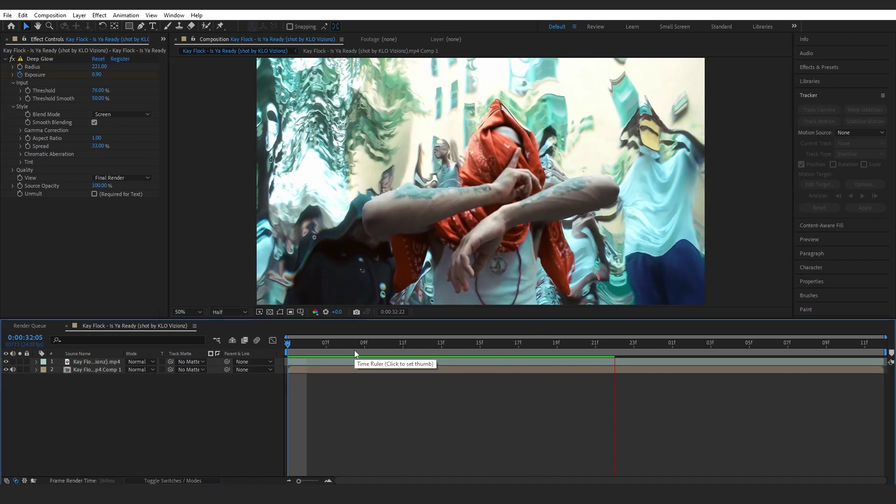
# Pre-compose both layers together as Pre-comp 1, moving all attributes into the new composition.
pyautogui.rightClick(104, 370)
pyautogui.click(137, 306)
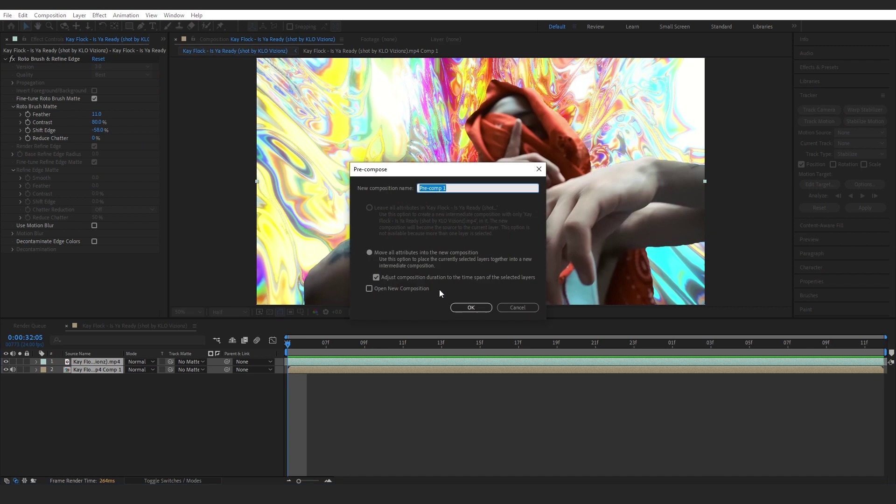
pyautogui.press('Return')
# Add RSMB Pro to Pre-comp 1 with Main_BG Sensitivity 100, and preview the motion blur.
pyautogui.hotkey('ctrl', 'space')
pyautogui.write('rs')
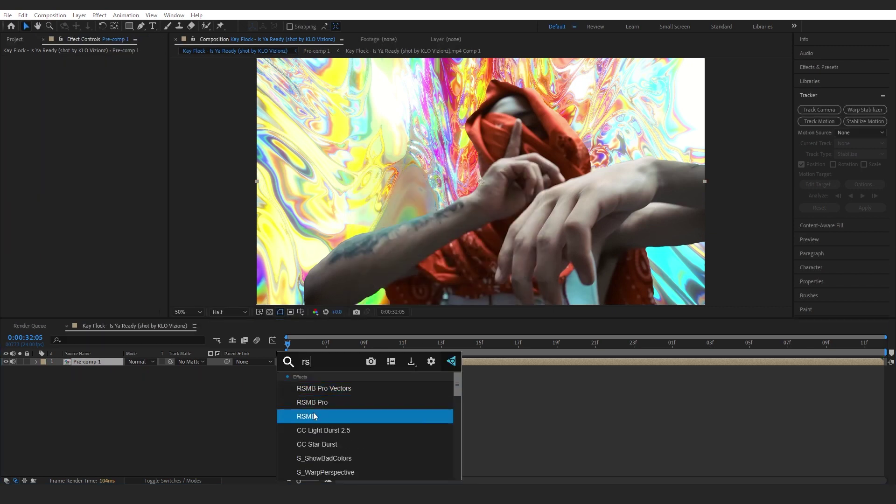
pyautogui.click(312, 403)
pyautogui.press('Return')
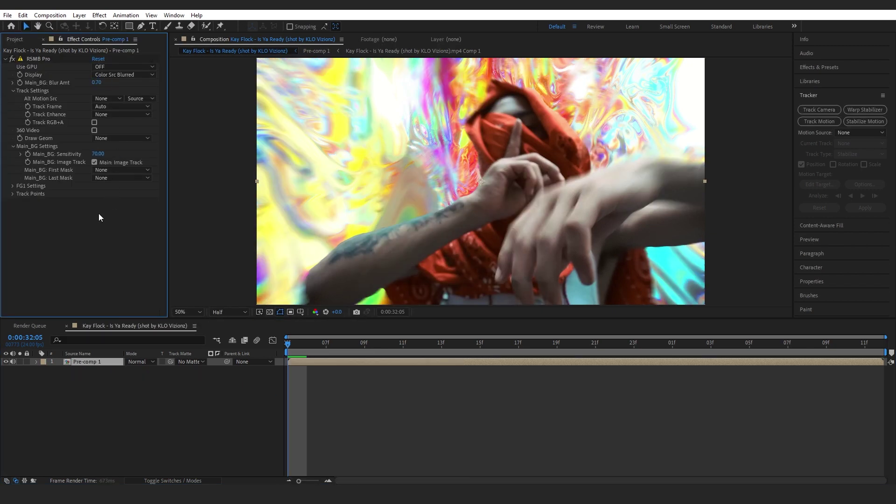
pyautogui.click(98, 153)
pyautogui.write('100')
pyautogui.click(99, 193)
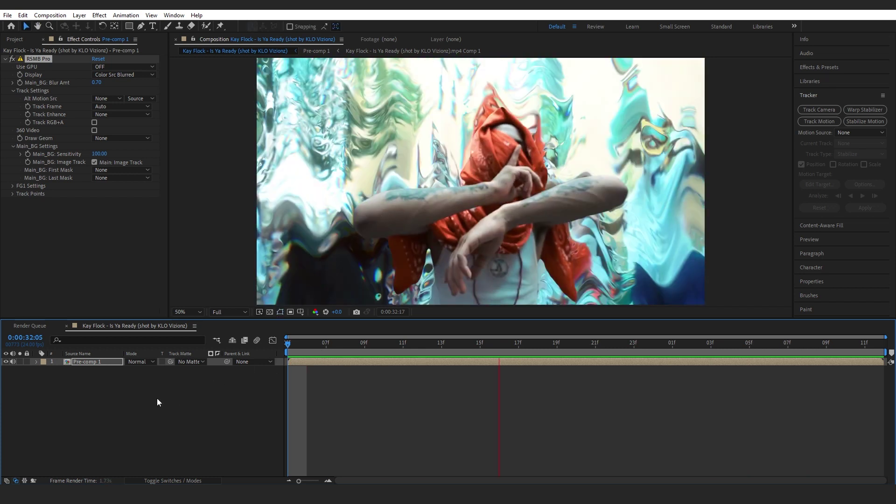
pyautogui.press('space')
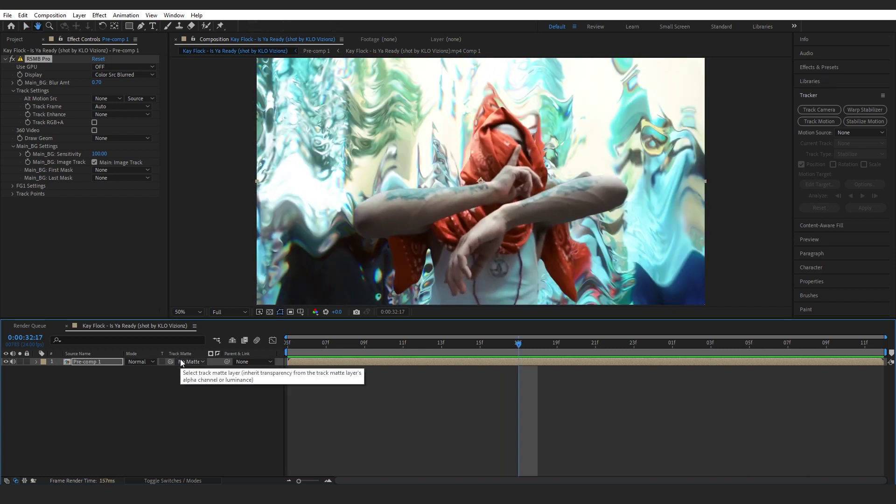